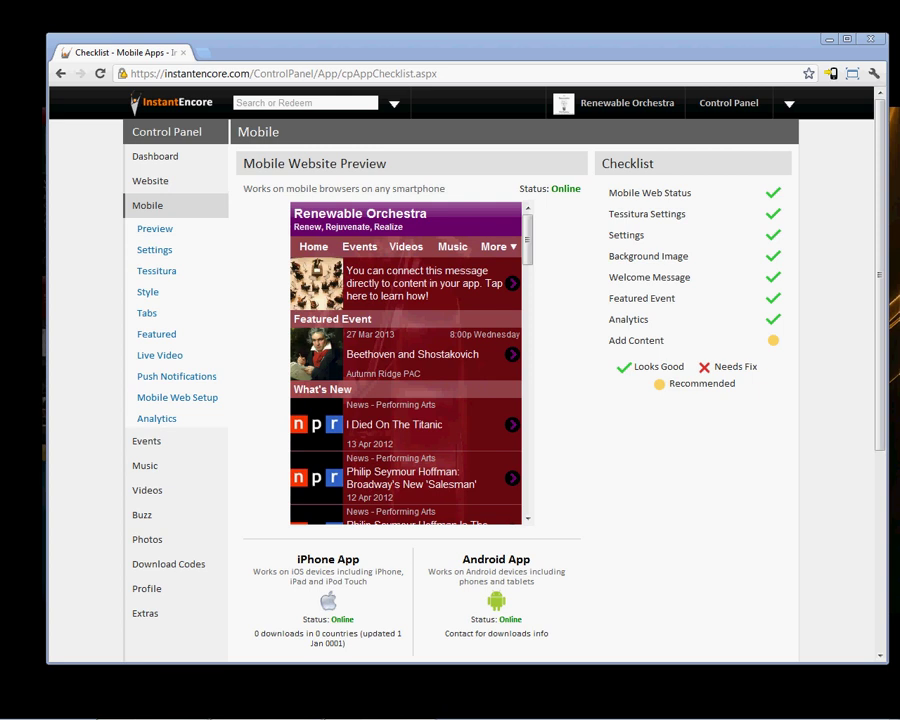
On the mobile site, check the Beethoven and Shostakovich Orchestra Front tickets, showing only Standard $70.00.
click(828, 39)
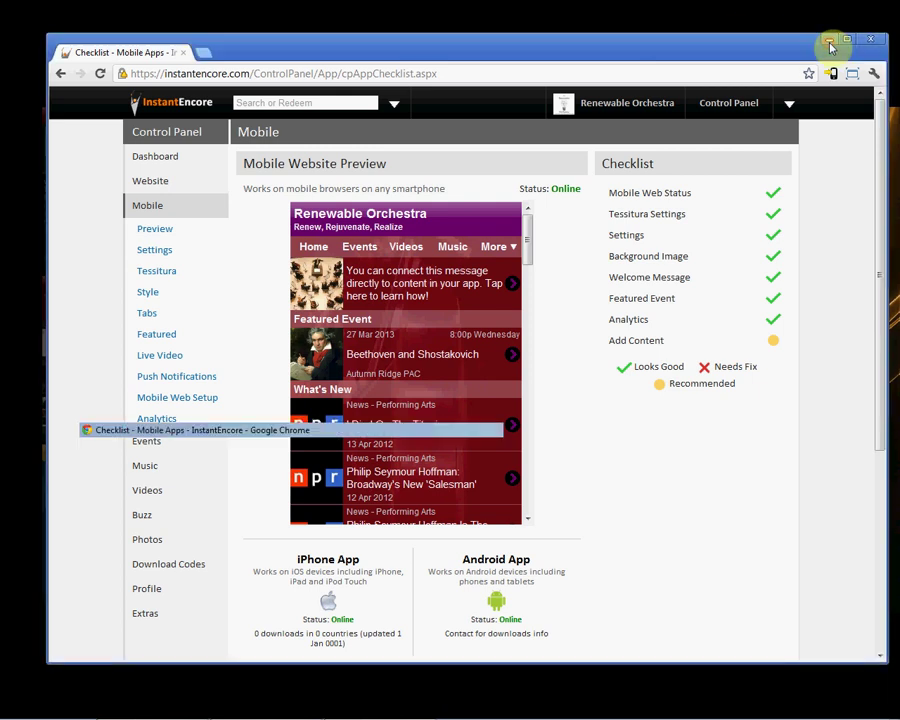
drag(446, 158, 445, 147)
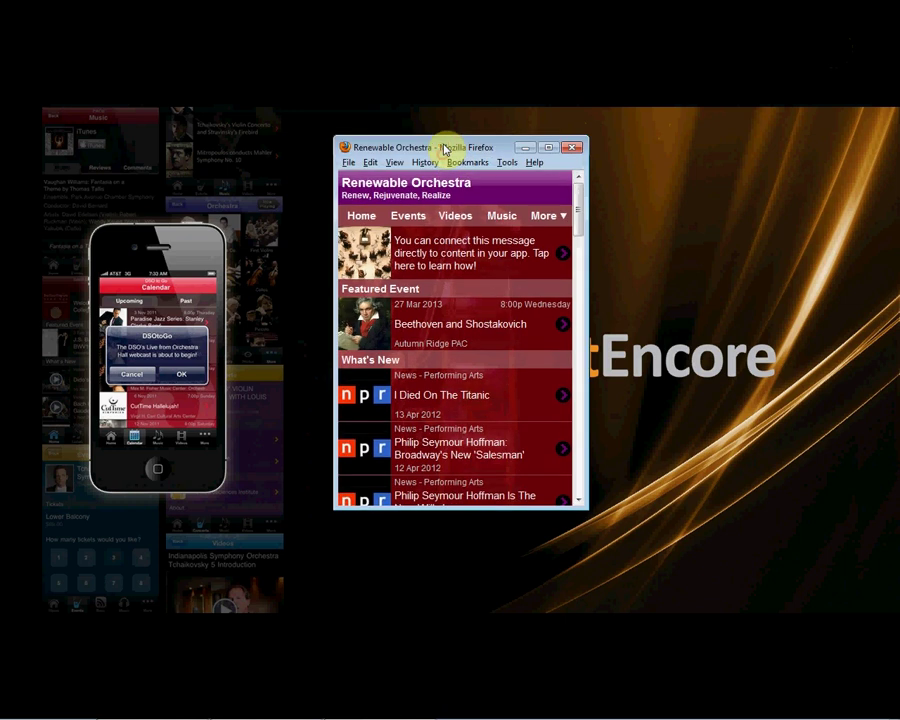
click(483, 321)
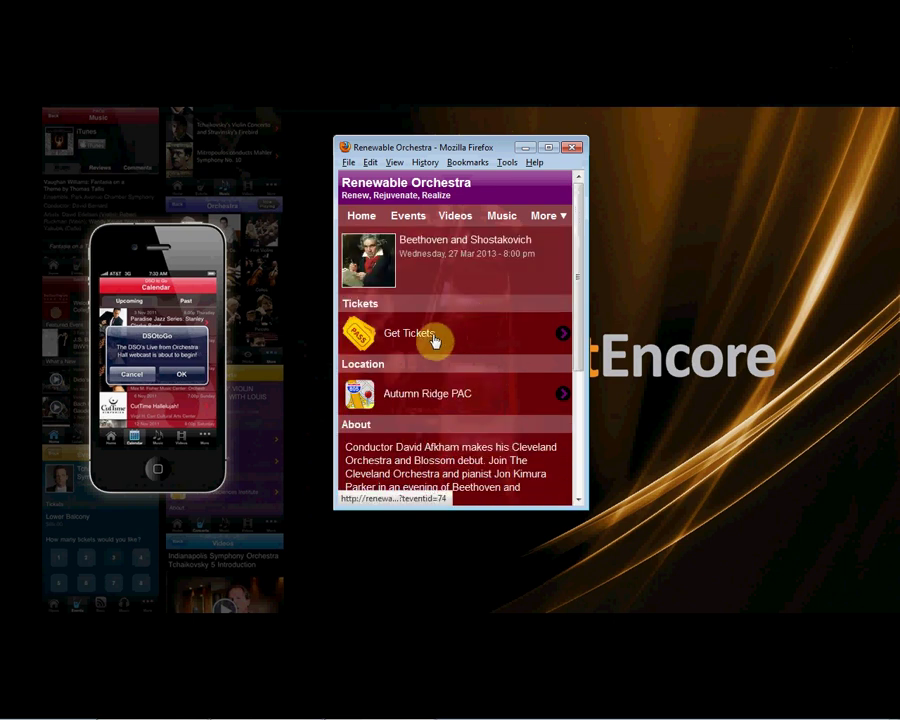
click(435, 341)
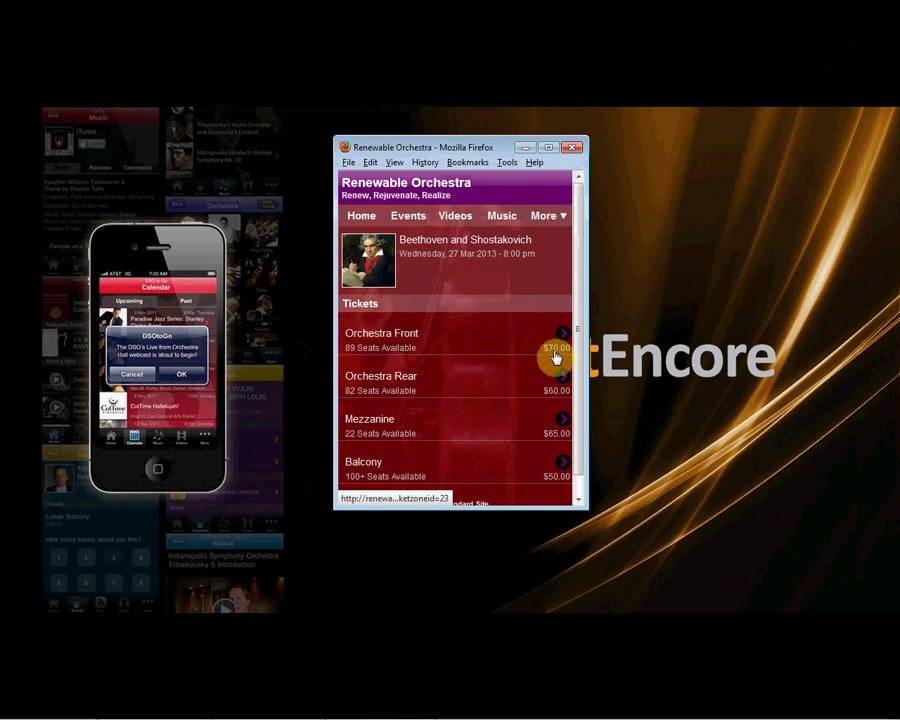
click(462, 344)
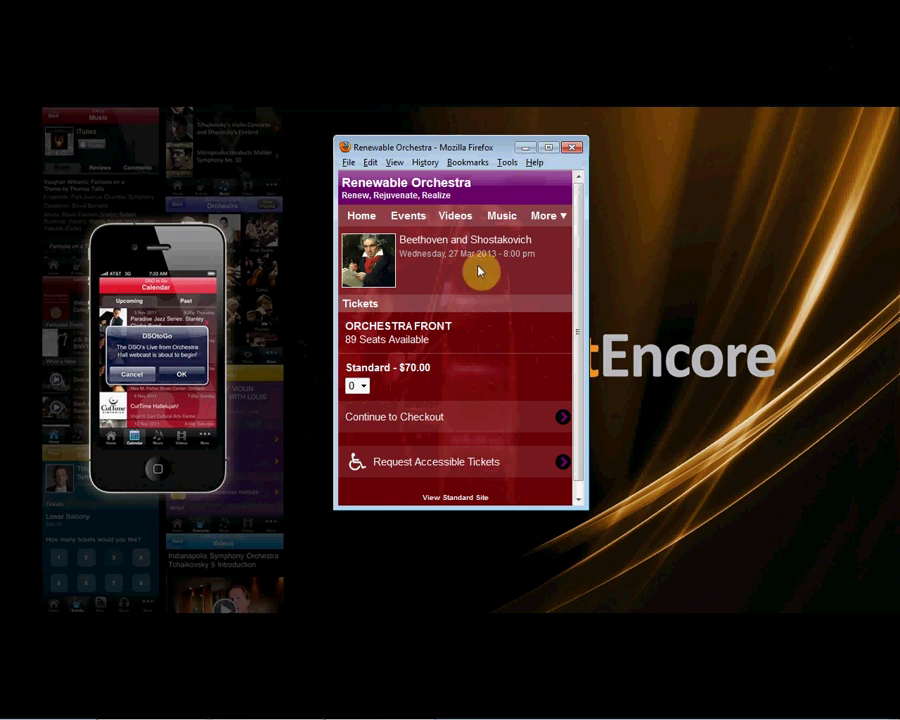
click(527, 150)
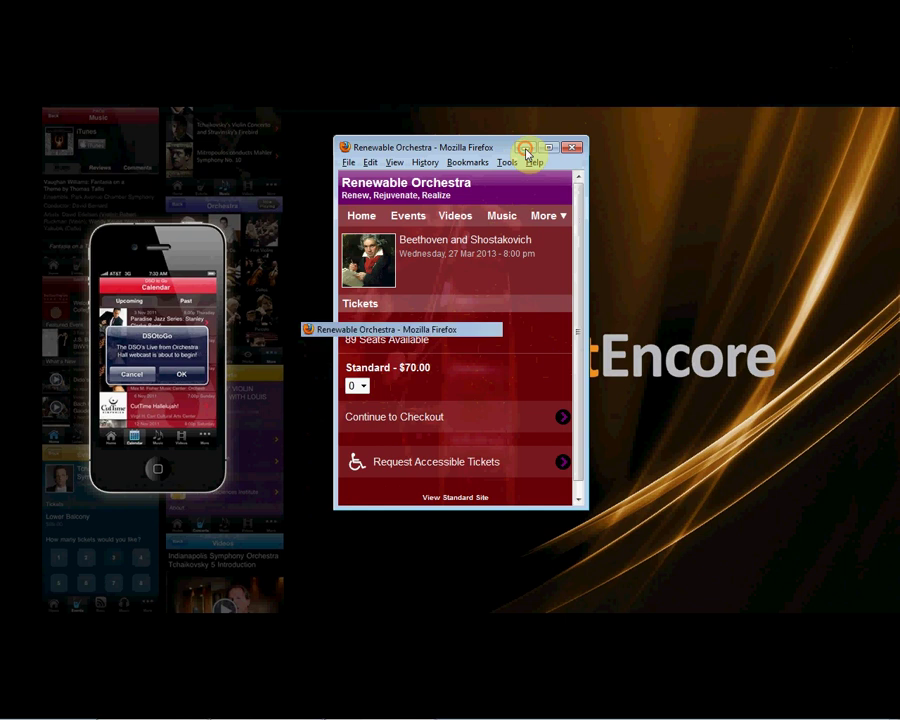
Open the app's Tessitura Settings page and review it down to the Clear Cache and Sandbox Mode sections.
click(145, 675)
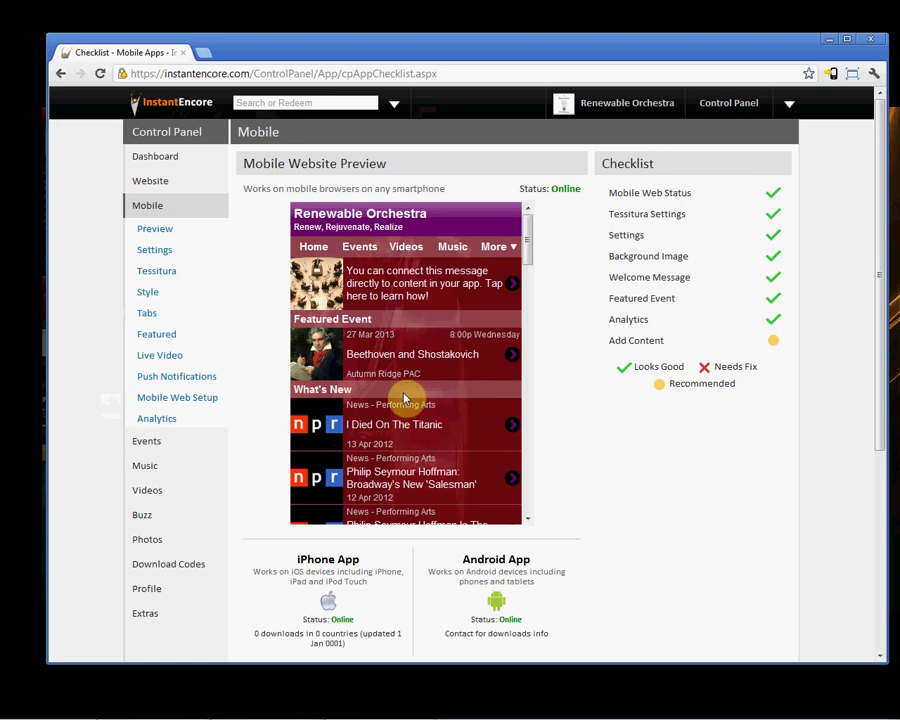
mouse_move(198, 284)
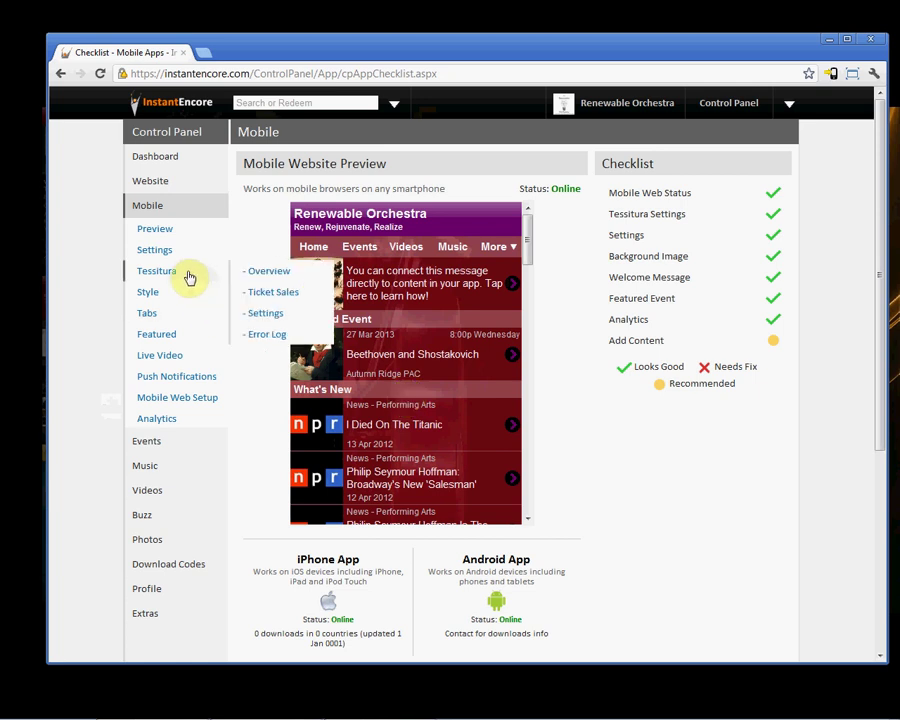
click(190, 278)
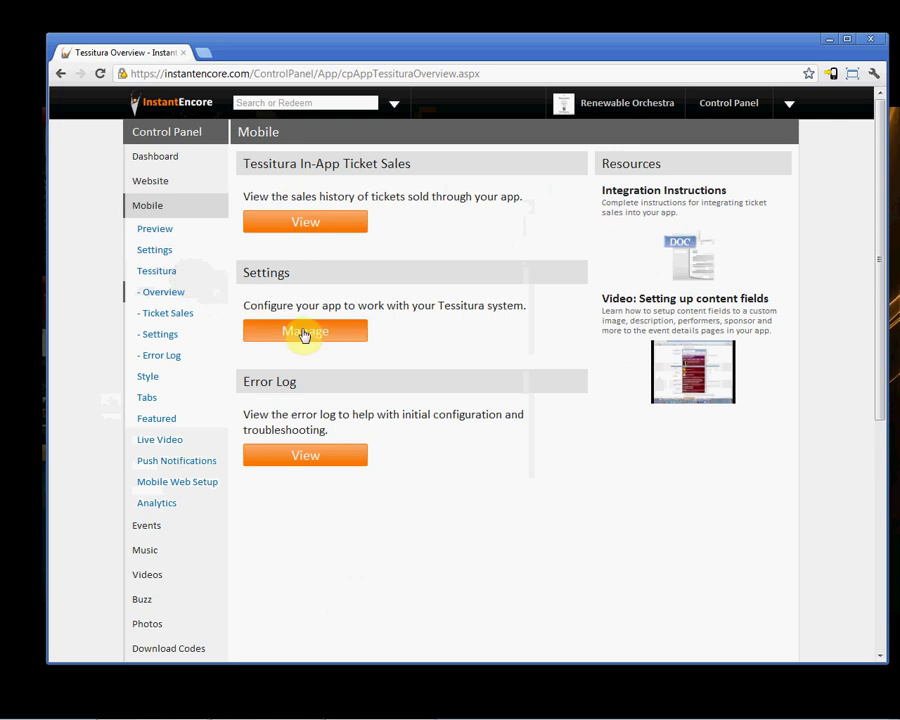
click(304, 334)
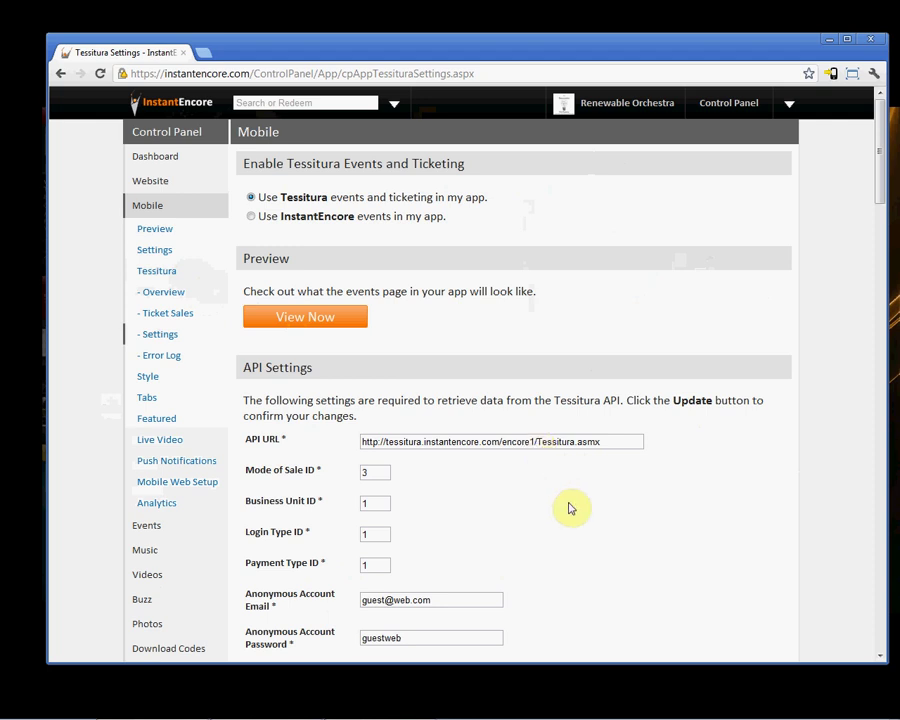
drag(876, 167, 860, 580)
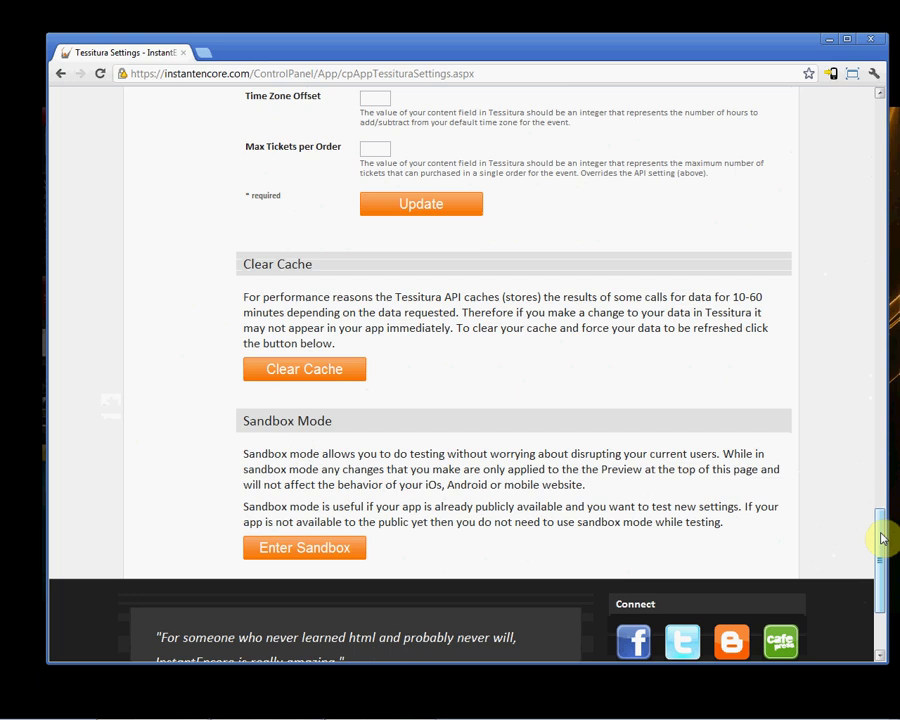
drag(880, 537, 866, 302)
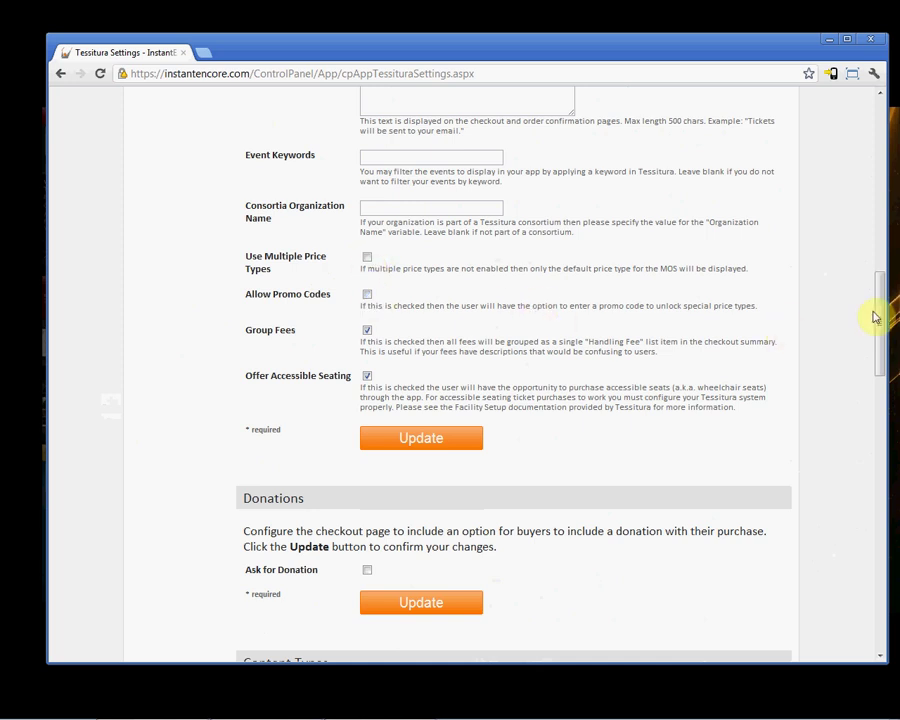
drag(878, 316, 860, 565)
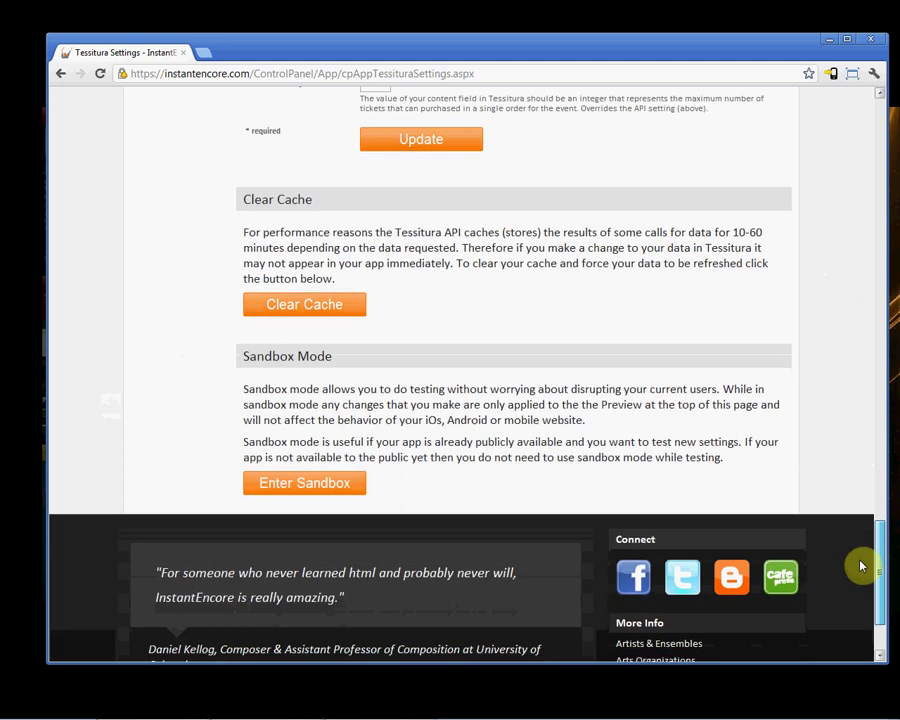
Enter sandbox mode from the bottom of the Tessitura Settings page.
click(334, 500)
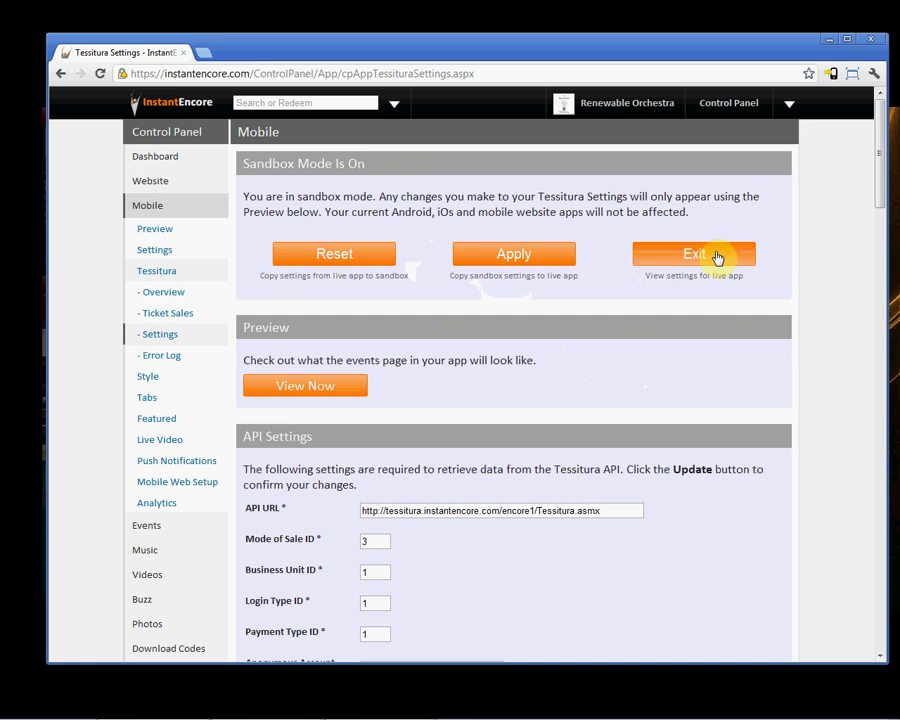
Reset the sandbox to the live settings, enable Use Multiple Price Types and Allow Promo Codes, and save.
click(338, 258)
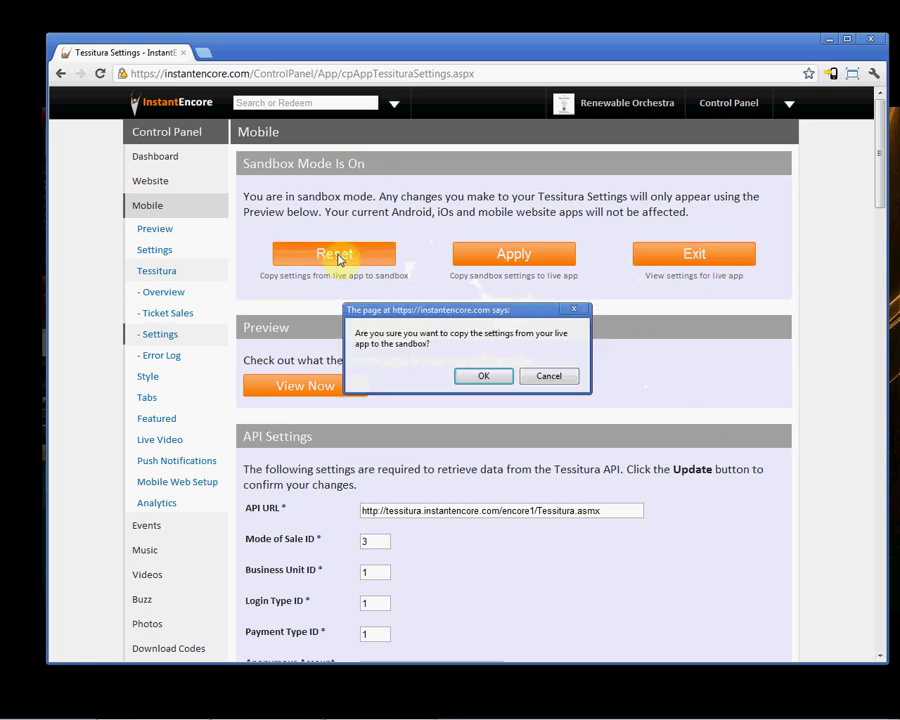
click(480, 381)
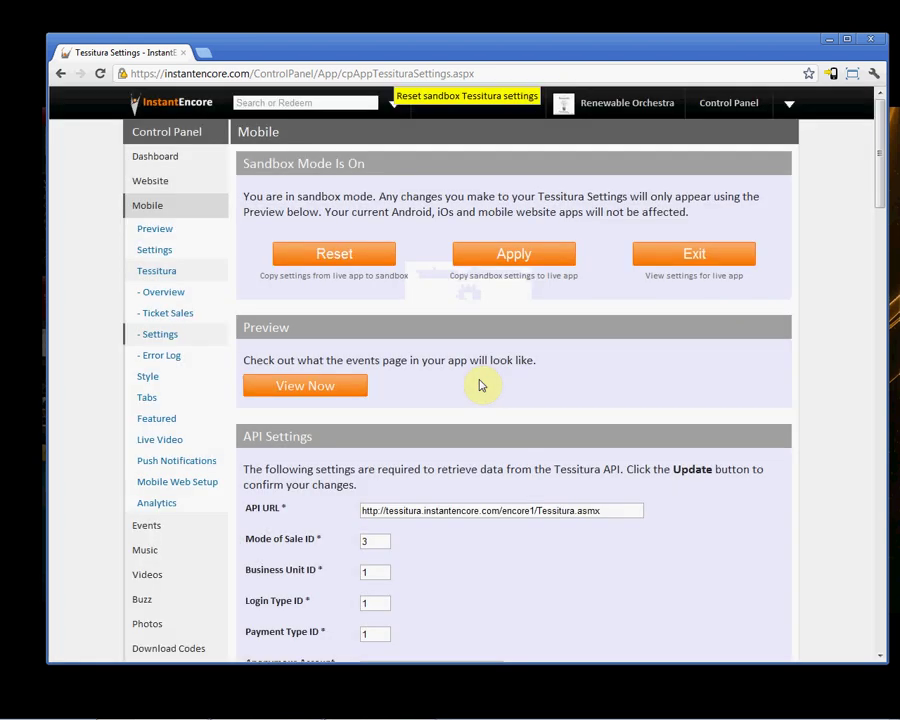
scroll(480, 385, down, 6)
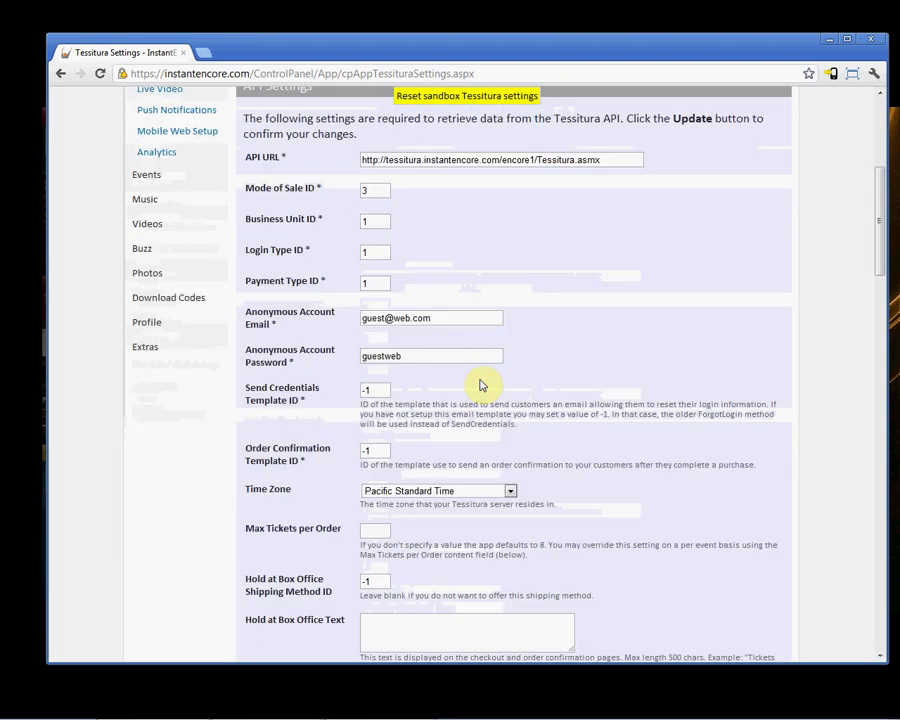
scroll(482, 383, down, 5)
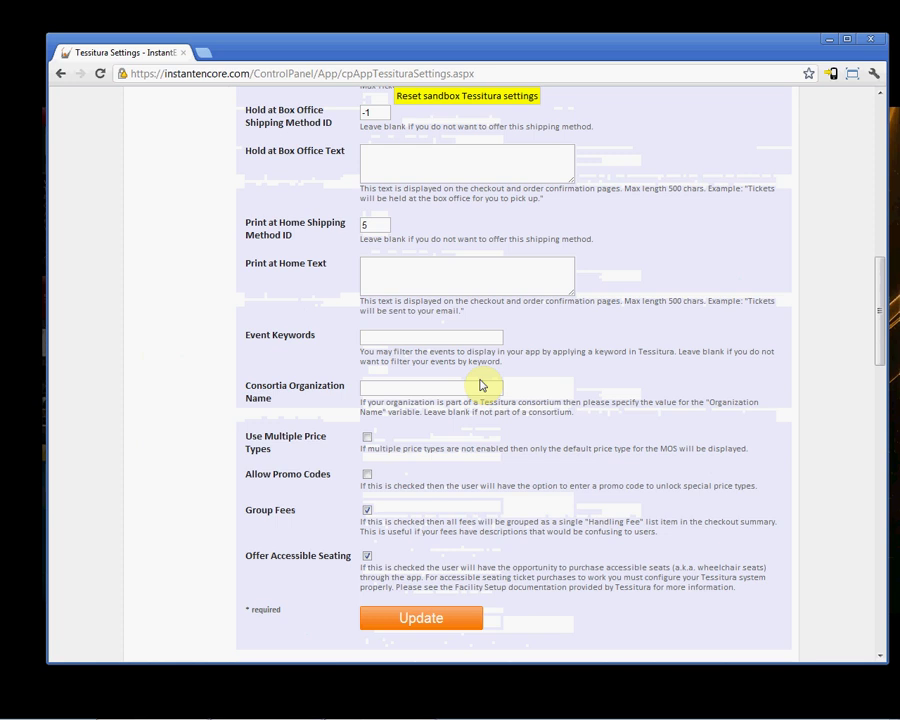
click(366, 439)
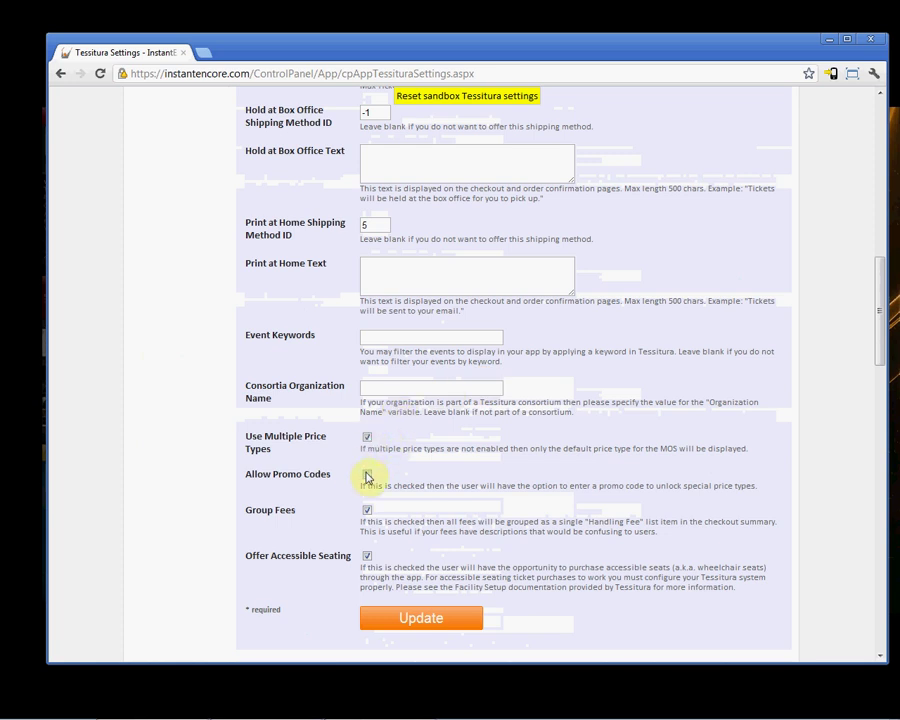
click(366, 475)
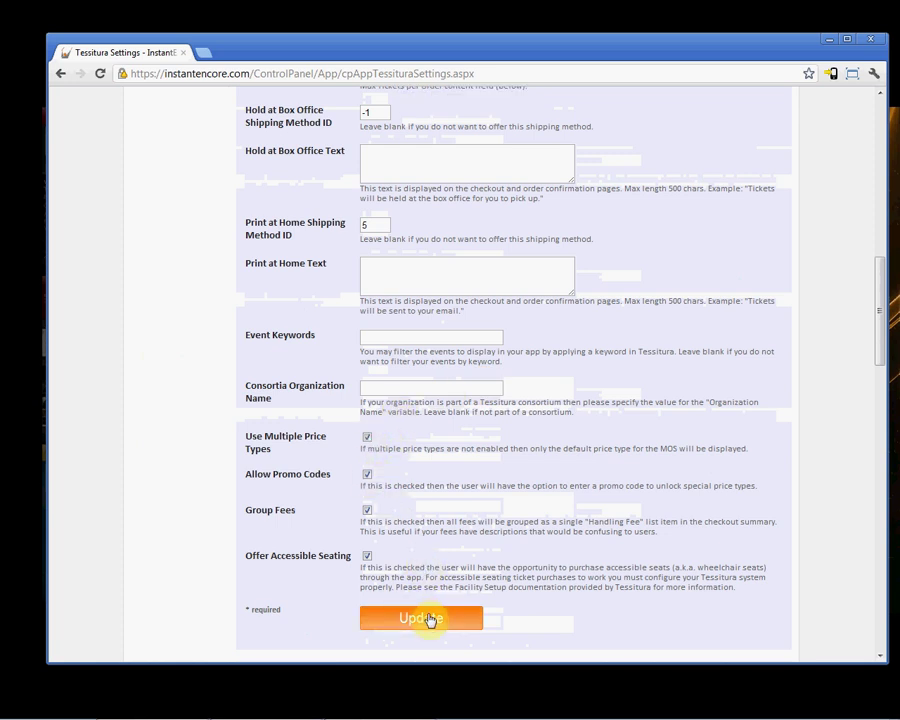
click(426, 620)
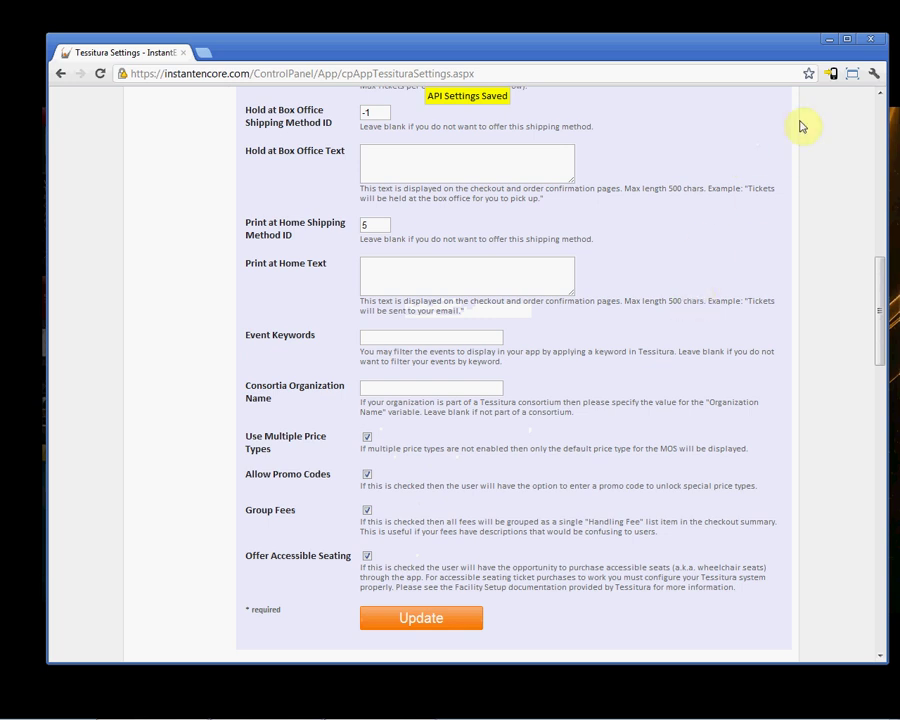
Recheck the live Beethoven and Shostakovich Orchestra Front prices, still only Standard $70.00, then minimize Firefox.
click(830, 47)
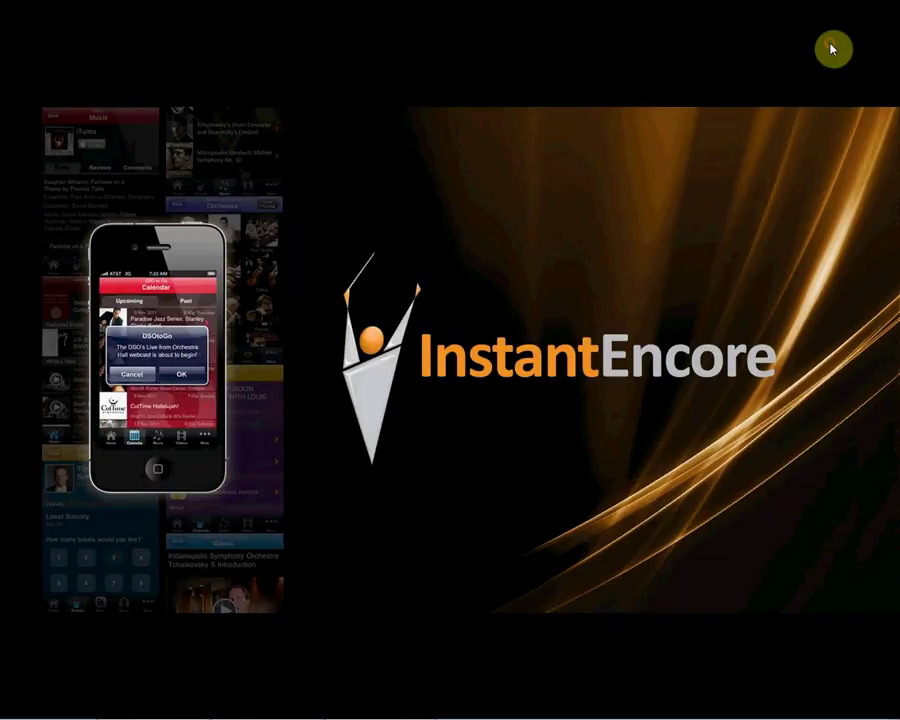
mouse_move(280, 676)
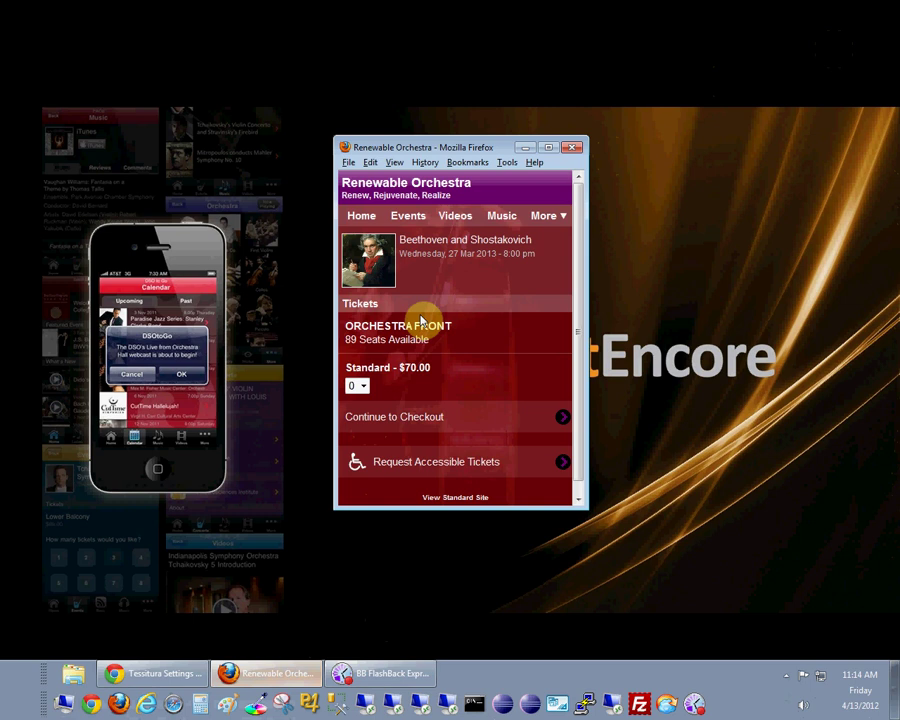
click(406, 220)
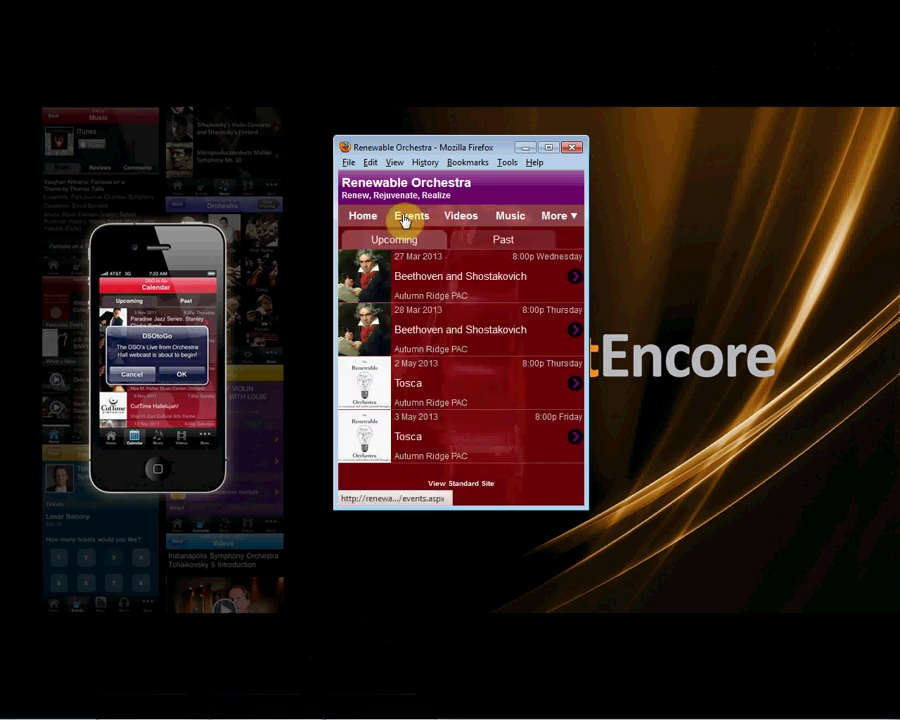
click(447, 282)
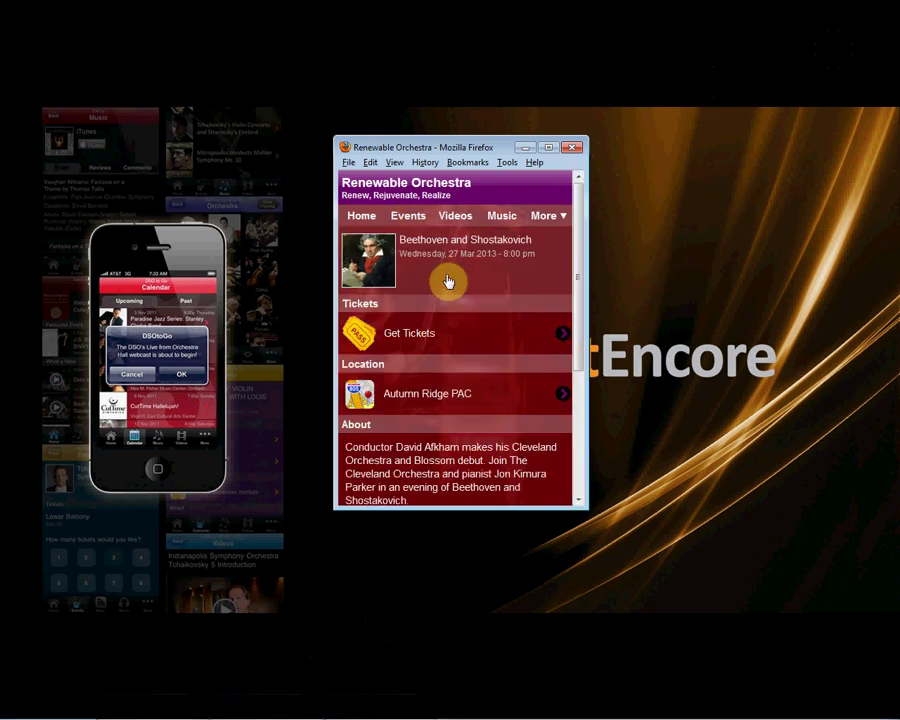
click(417, 341)
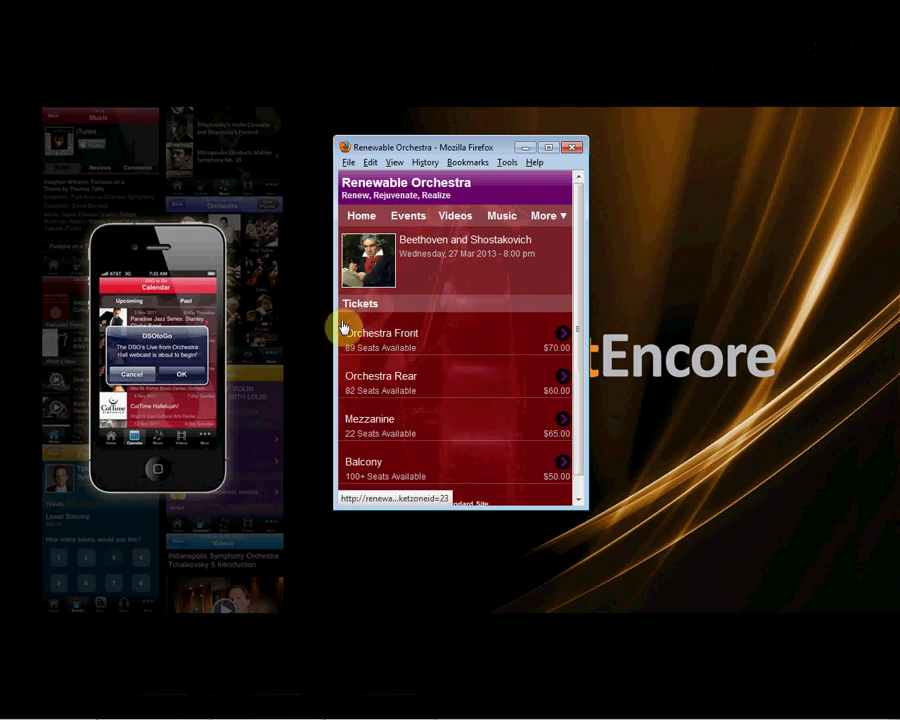
click(417, 341)
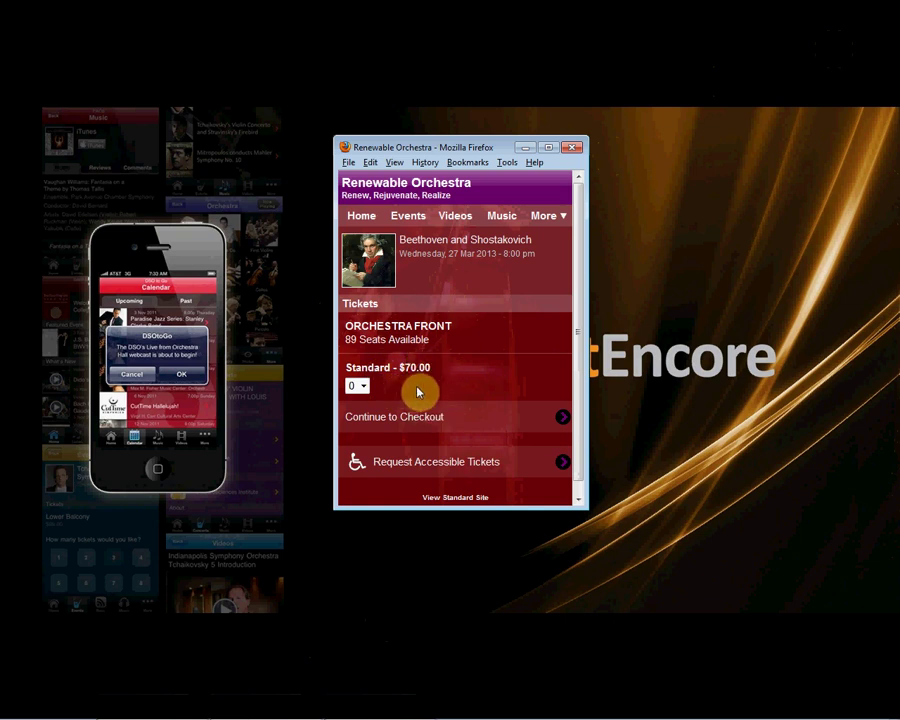
click(528, 148)
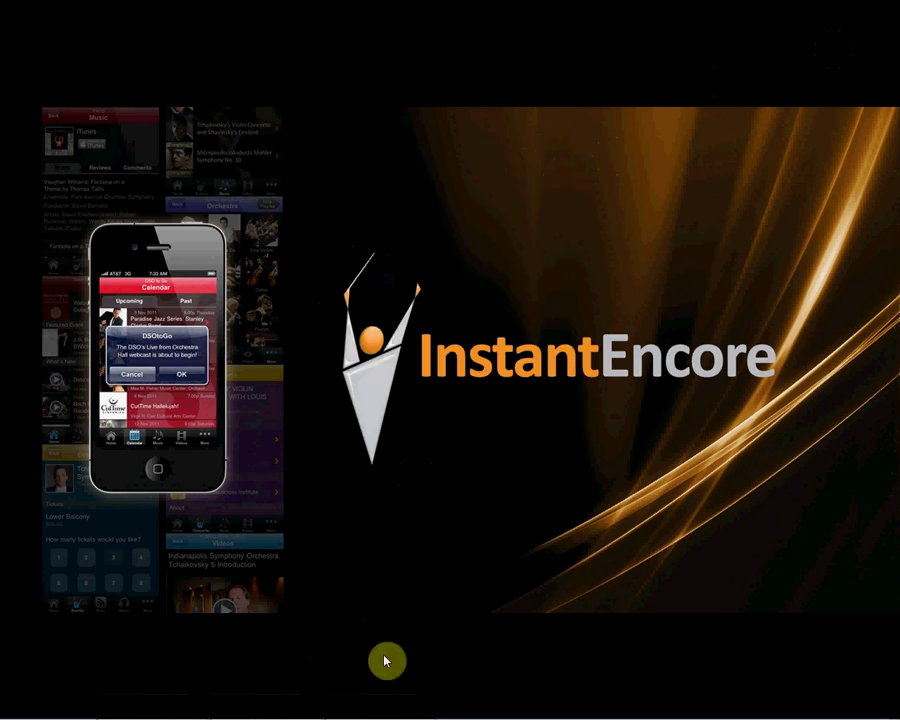
From Tessitura Settings, launch the sandbox events preview listing Beethoven and Shostakovich and Tosca.
click(186, 684)
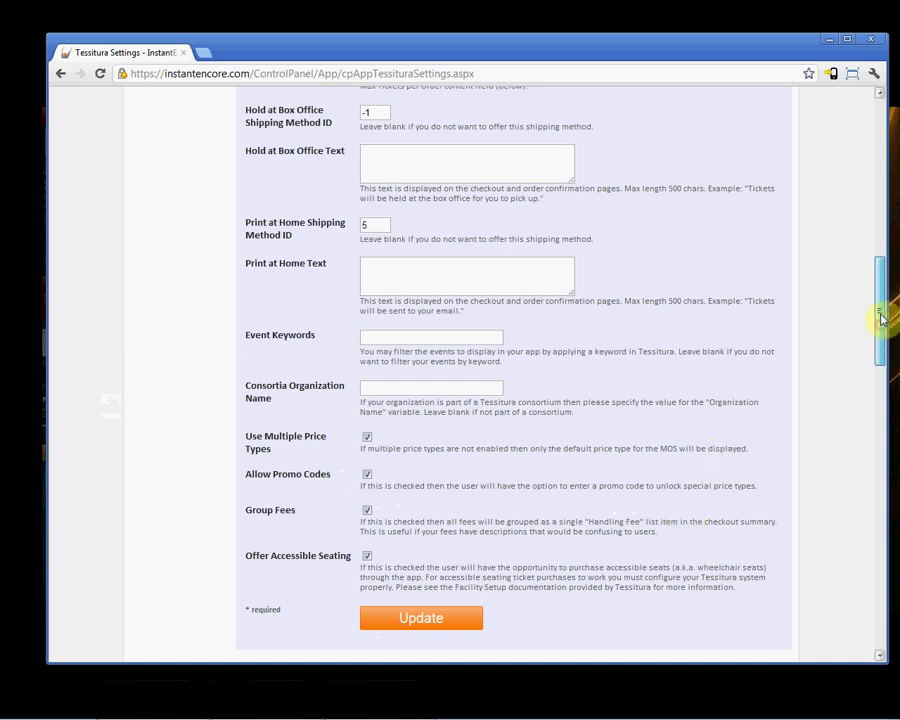
drag(880, 315, 859, 177)
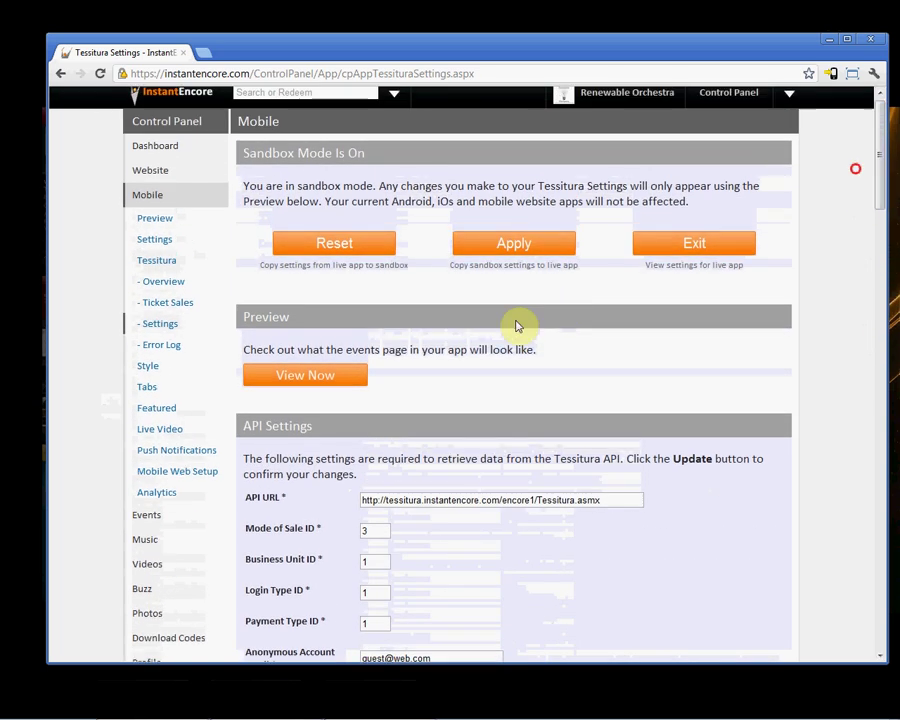
click(302, 376)
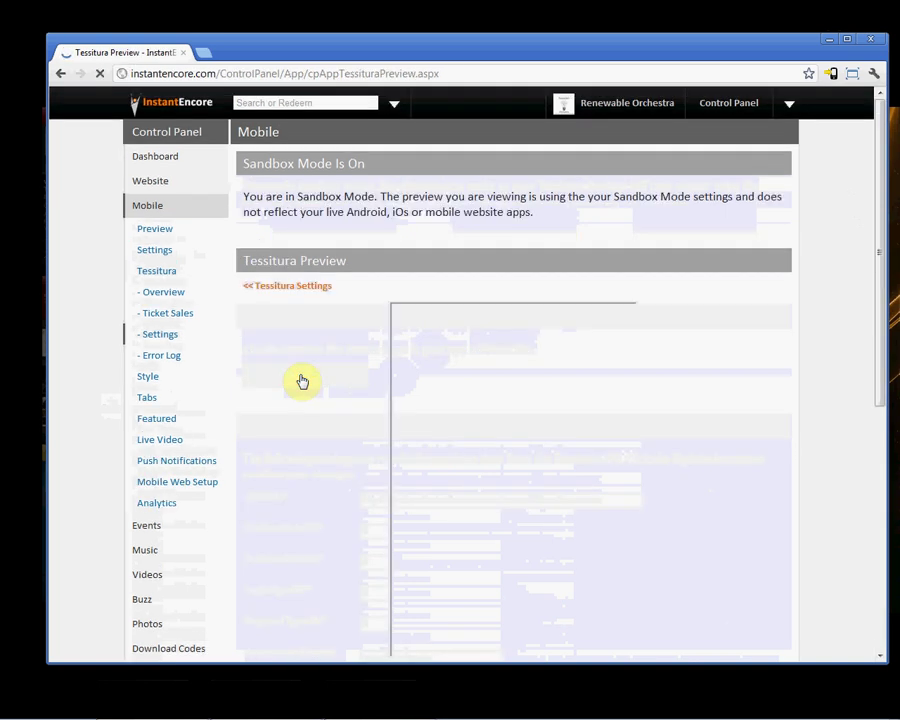
drag(876, 250, 881, 270)
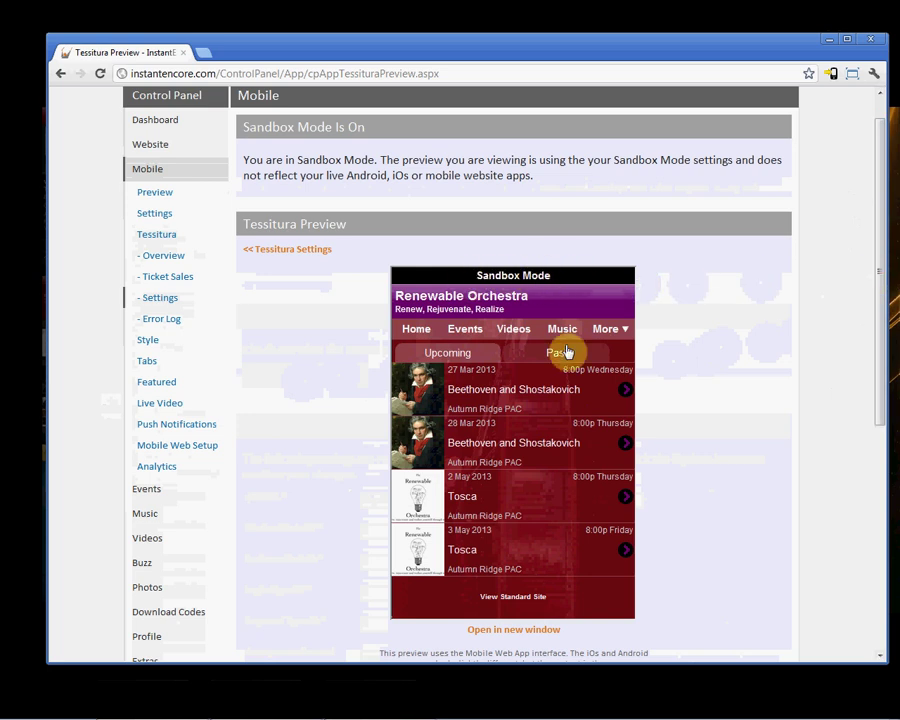
In the preview, view the 27 Mar concert's Orchestra Front tickets: promo code field and Seniors $65.00.
click(504, 400)
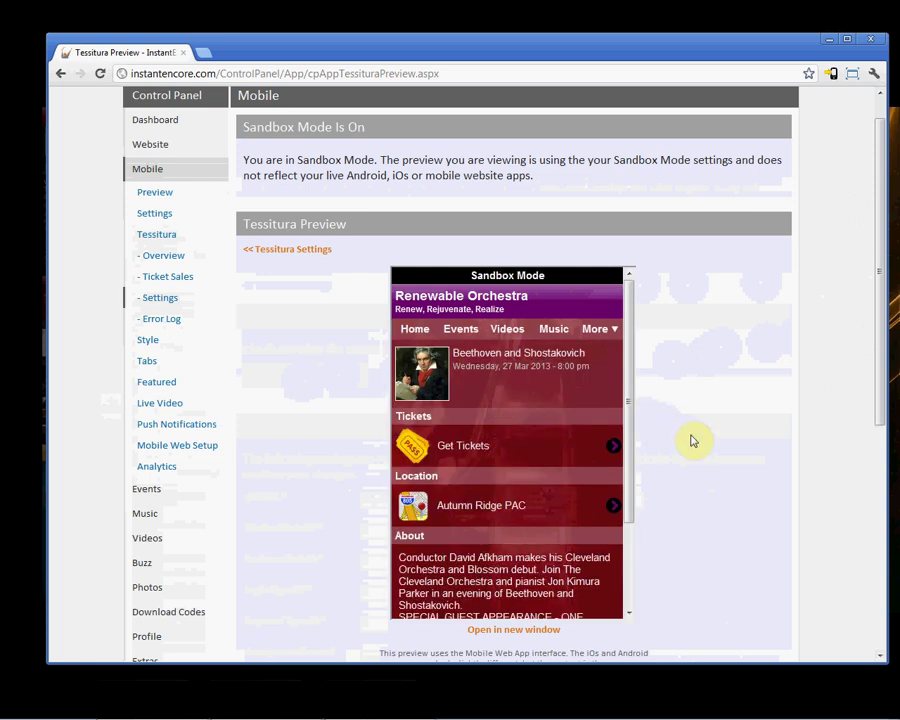
click(539, 448)
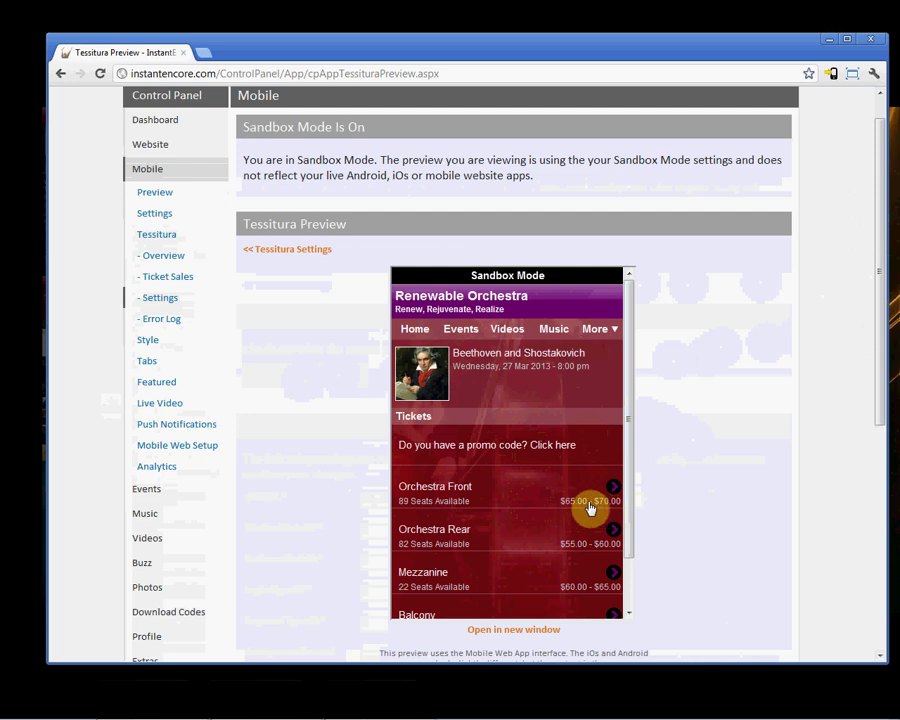
click(489, 488)
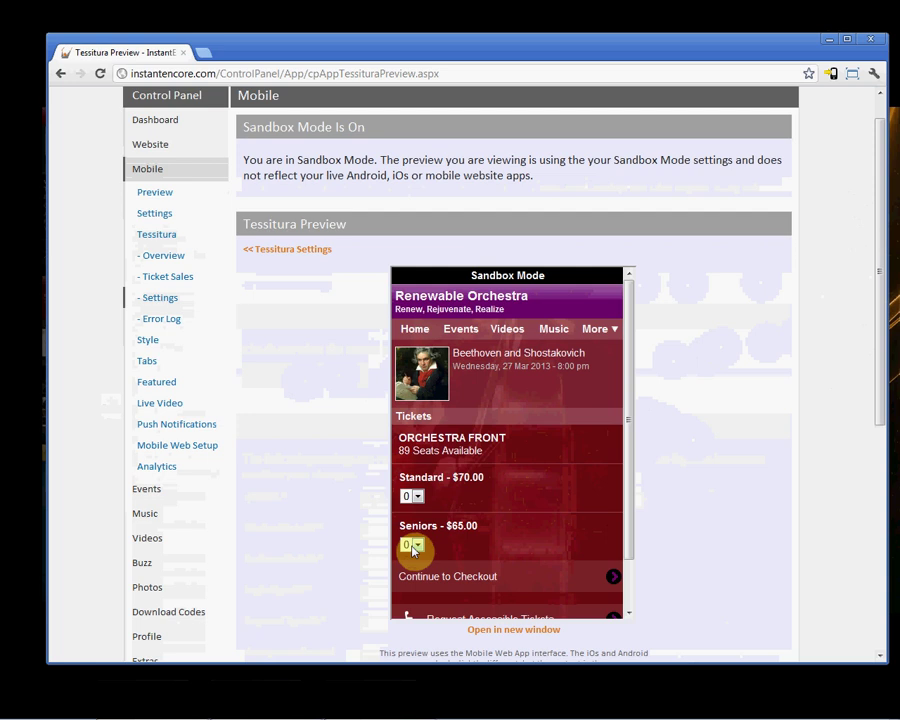
drag(631, 410, 635, 466)
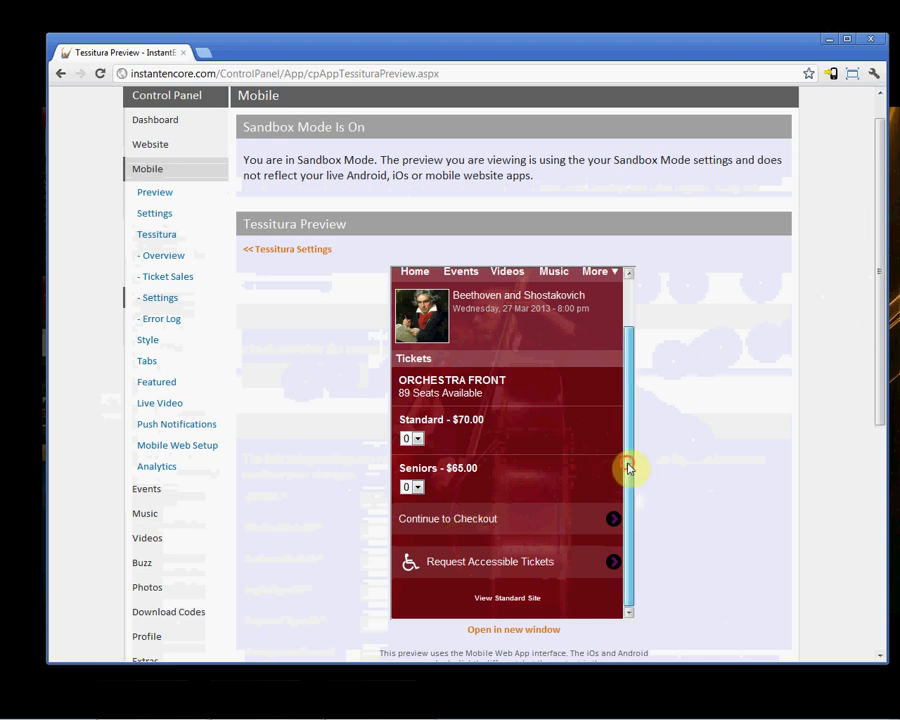
drag(629, 468, 629, 402)
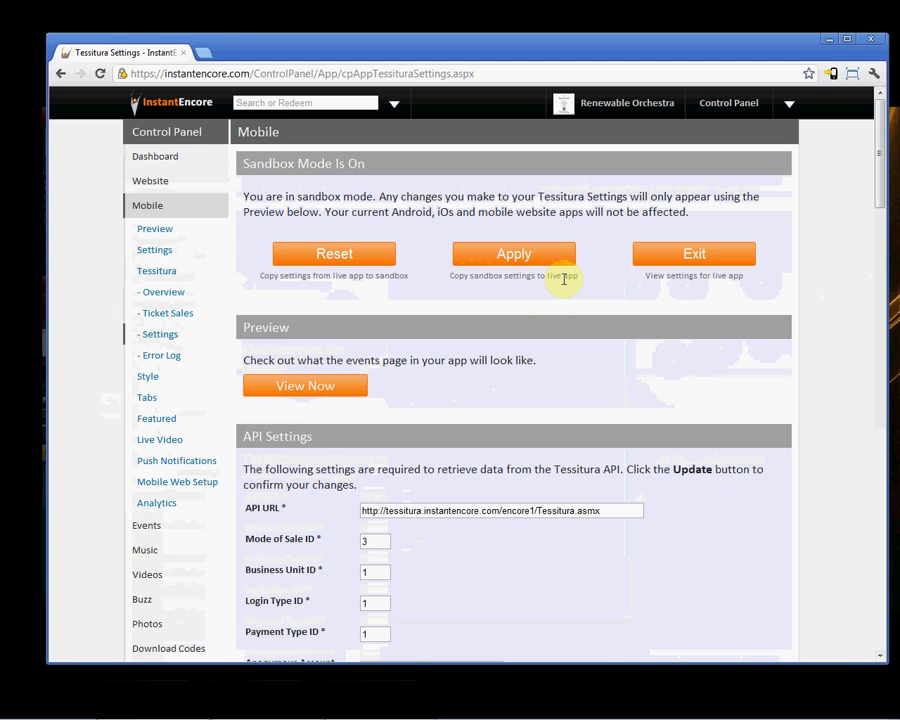
Apply the sandbox settings to the live app, confirm the price type and promo code boxes, and bring back Firefox.
click(525, 257)
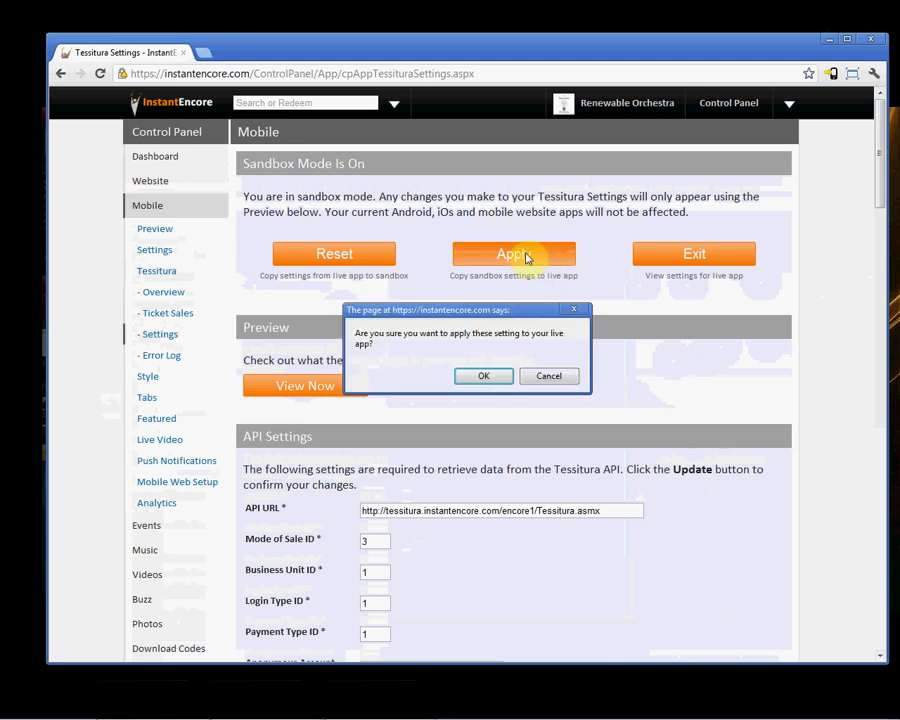
click(484, 376)
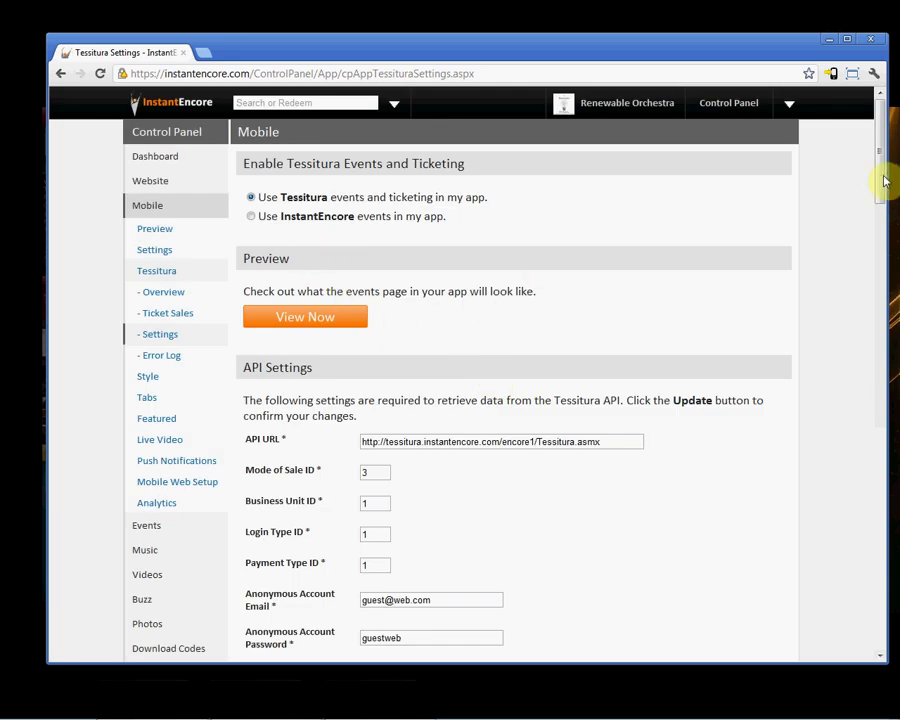
mouse_move(884, 181)
mouse_down()
mouse_move(878, 197)
mouse_move(870, 177)
mouse_up()
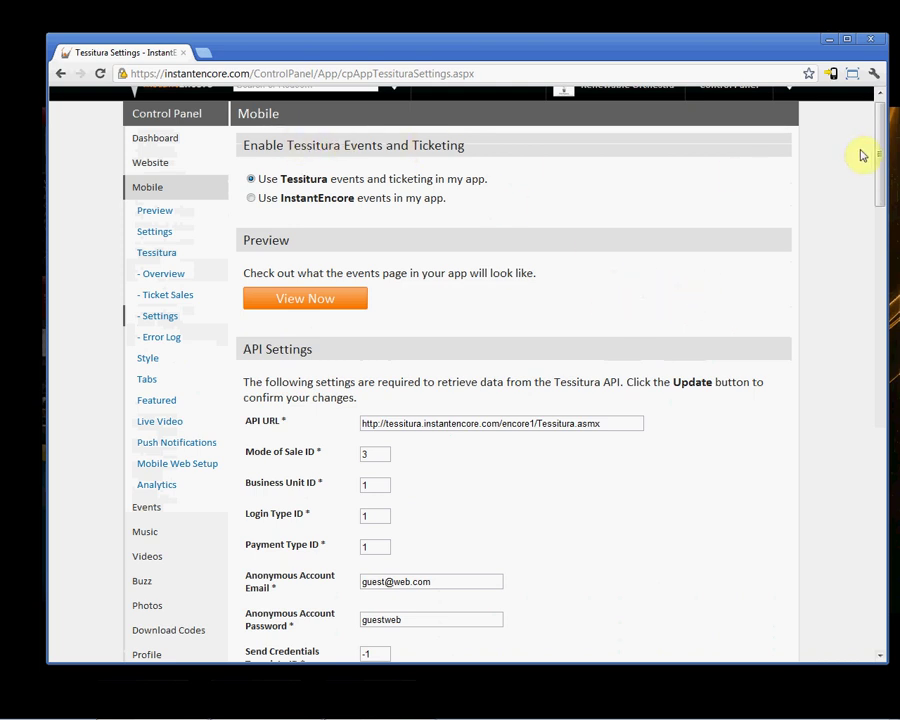
drag(878, 161, 824, 317)
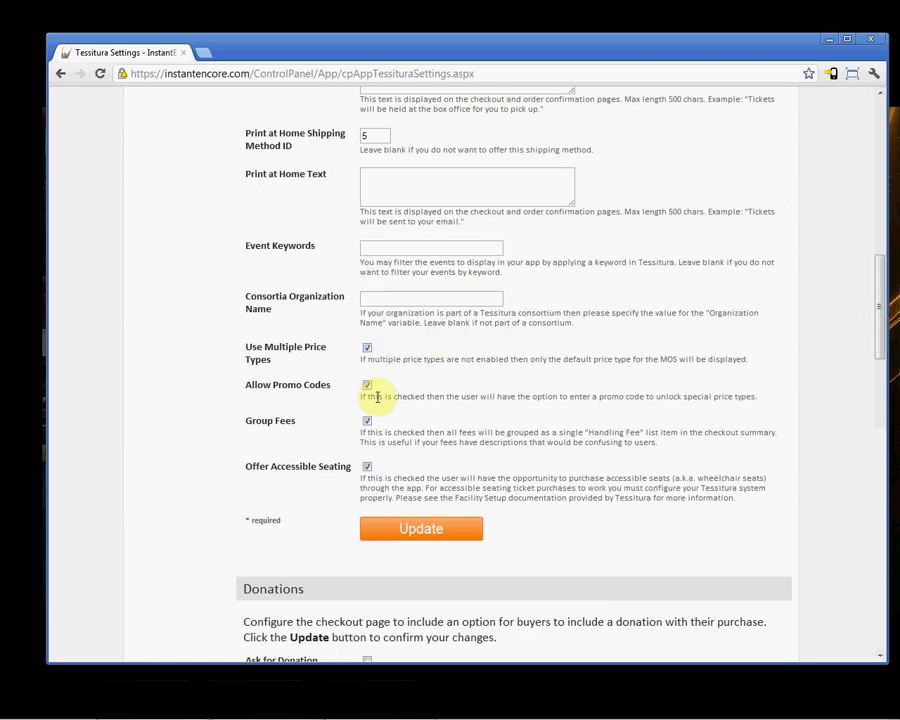
click(830, 39)
click(281, 680)
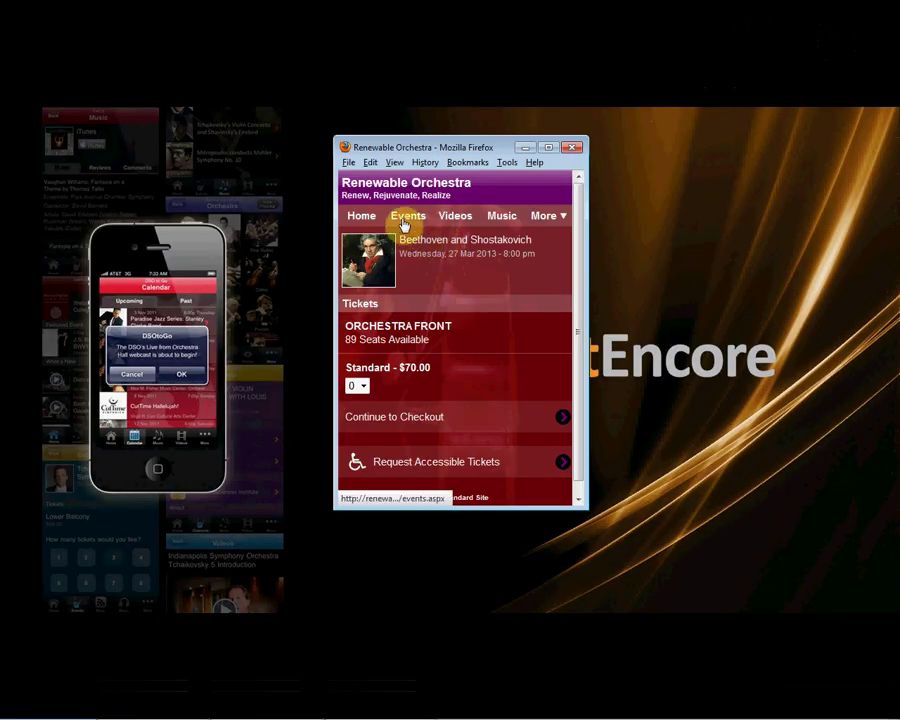
Verify the live 27 Mar concert's Orchestra Front now lists Seniors $65.00 beside Standard $70.00.
click(404, 220)
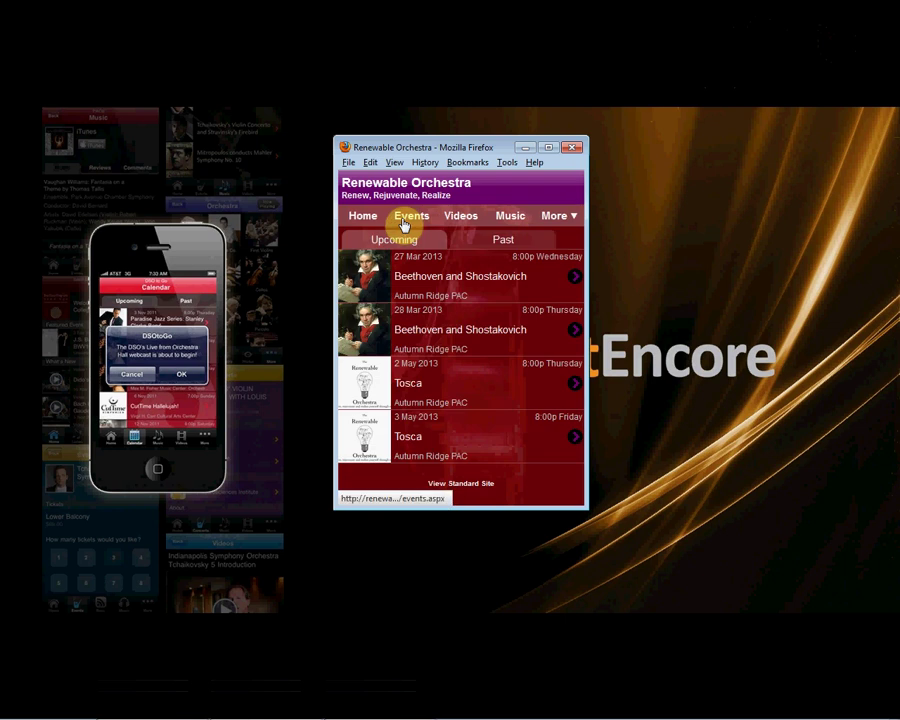
click(447, 287)
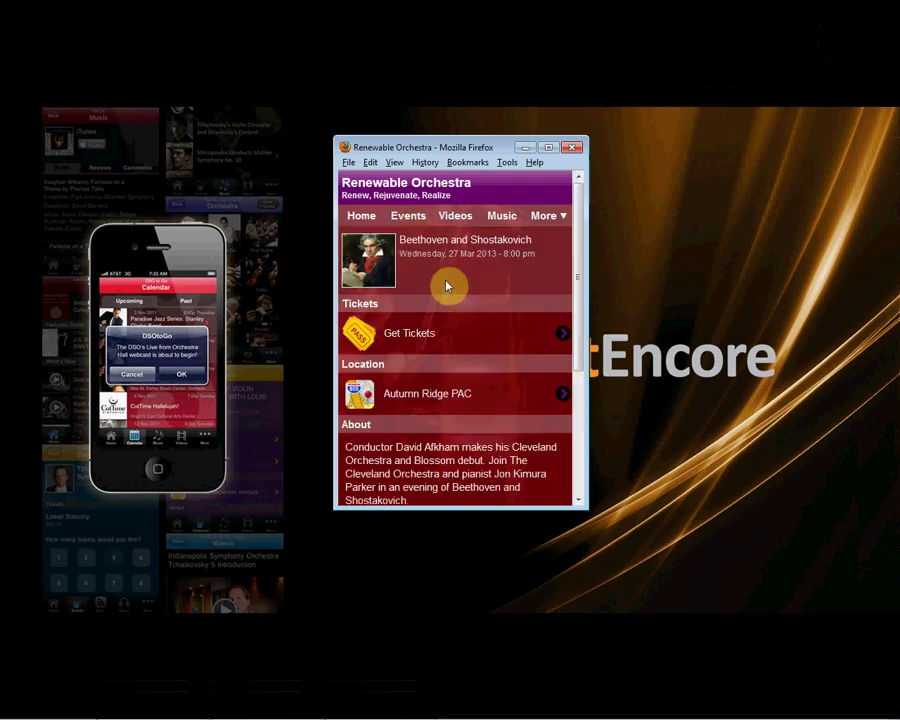
click(420, 342)
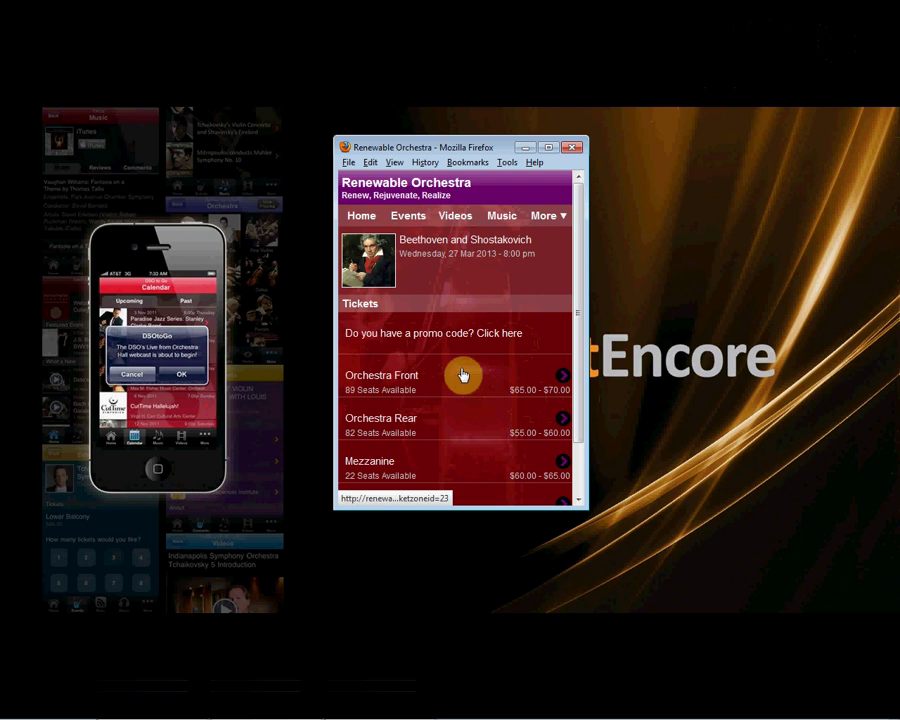
click(460, 375)
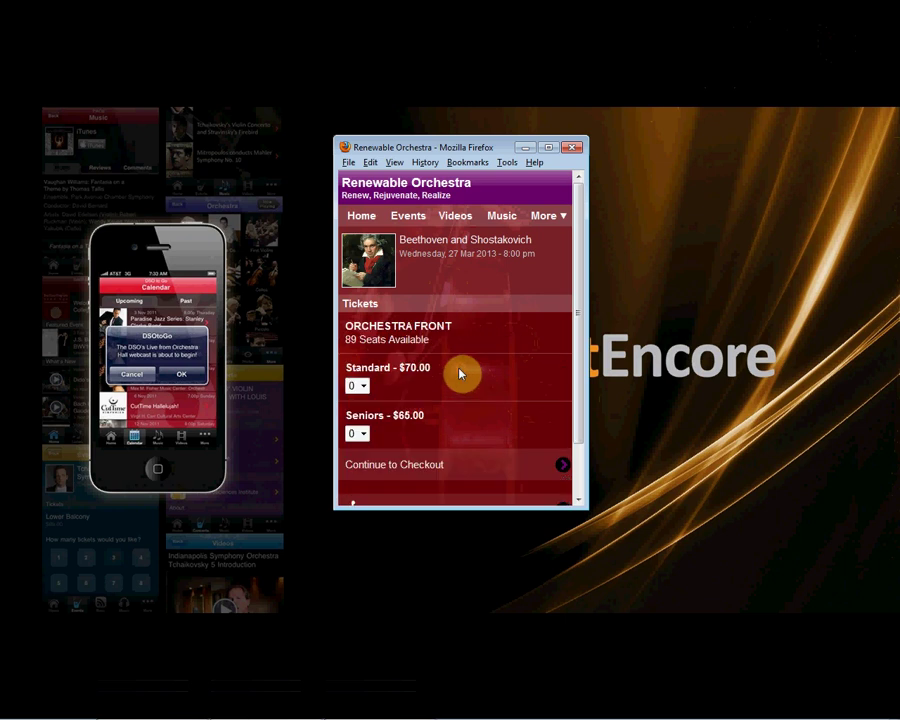
click(523, 150)
Back on Tessitura Settings, scroll to the Sandbox Mode section and re-enter sandbox mode.
mouse_move(280, 712)
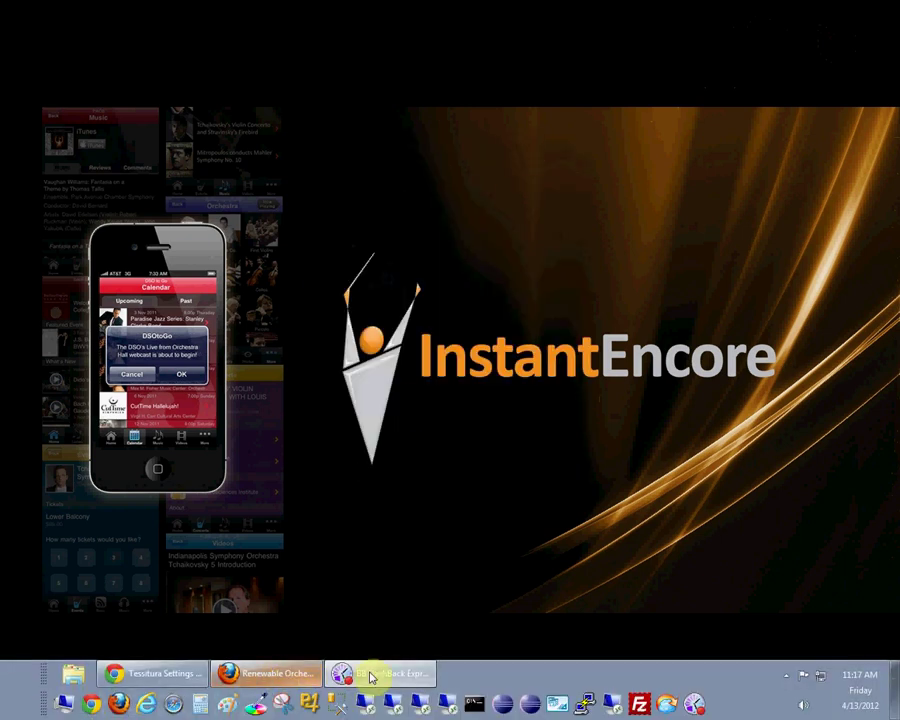
click(147, 676)
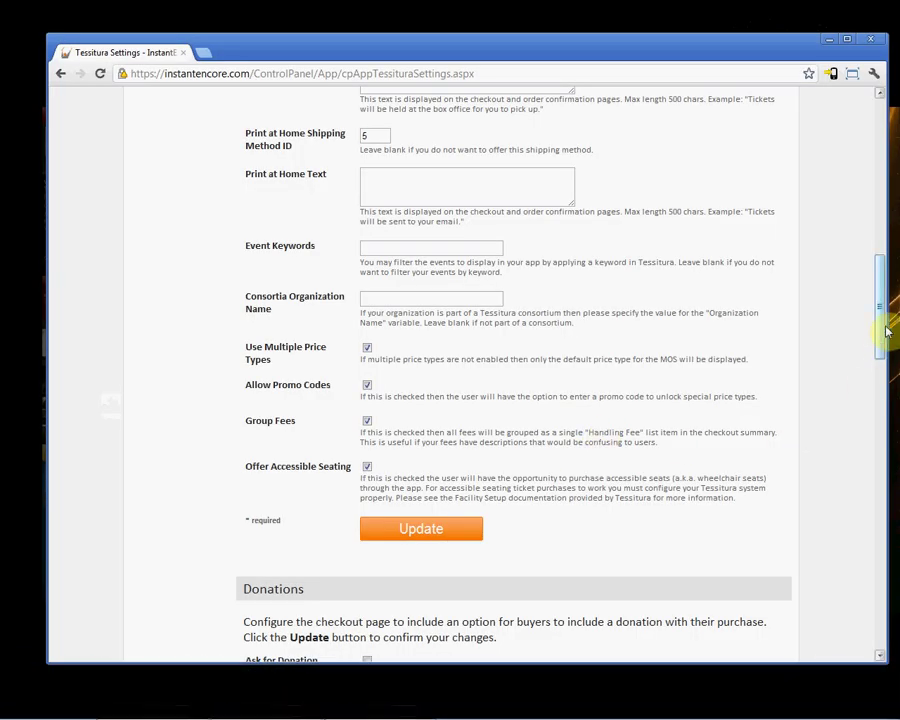
drag(884, 330, 840, 588)
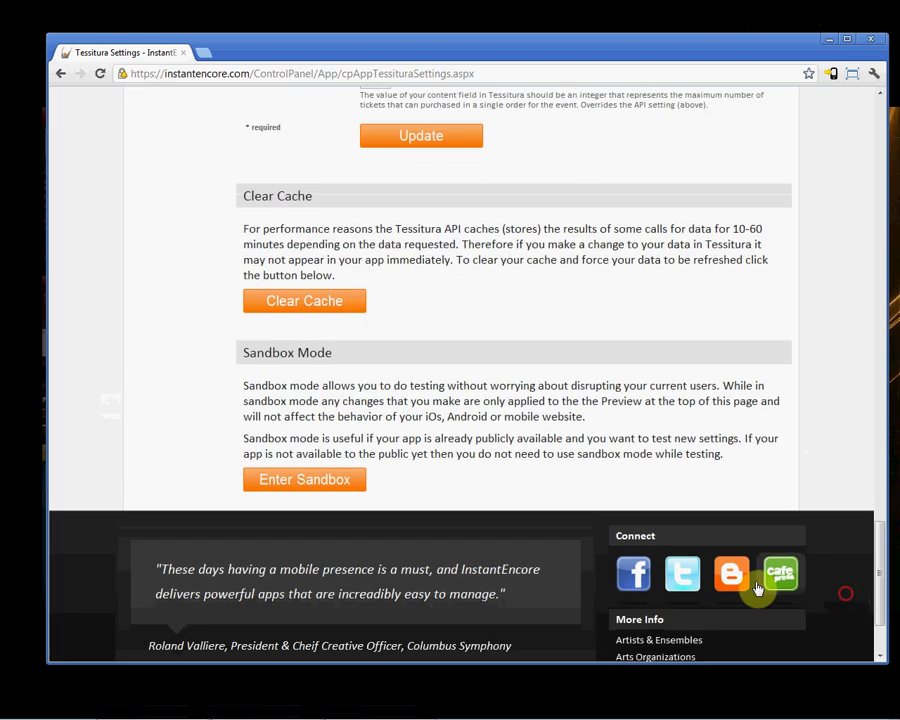
click(309, 482)
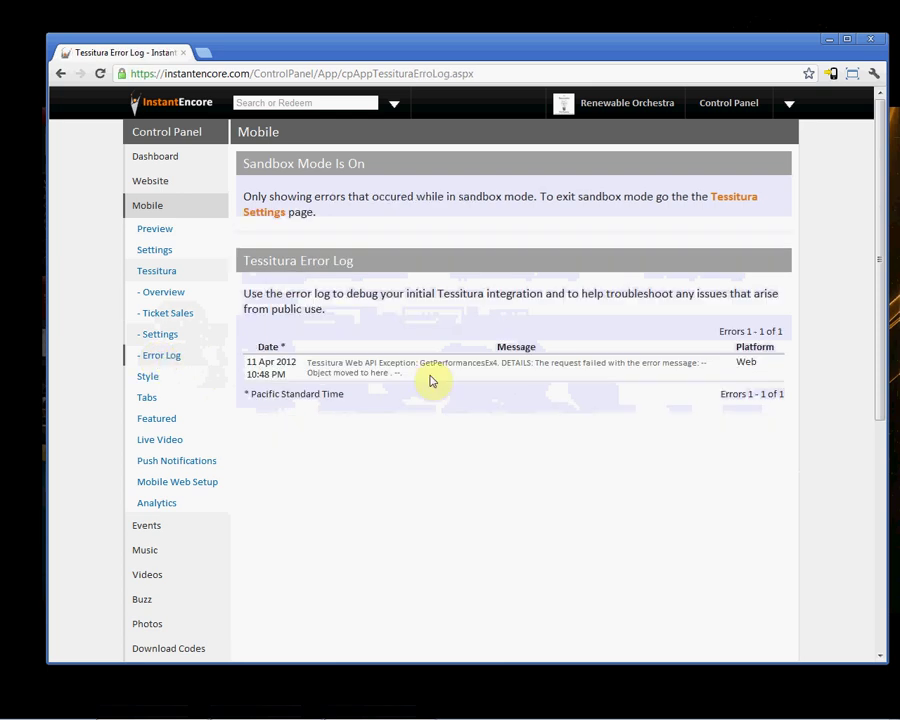
Return to the Tessitura settings page and exit sandbox mode.
click(175, 339)
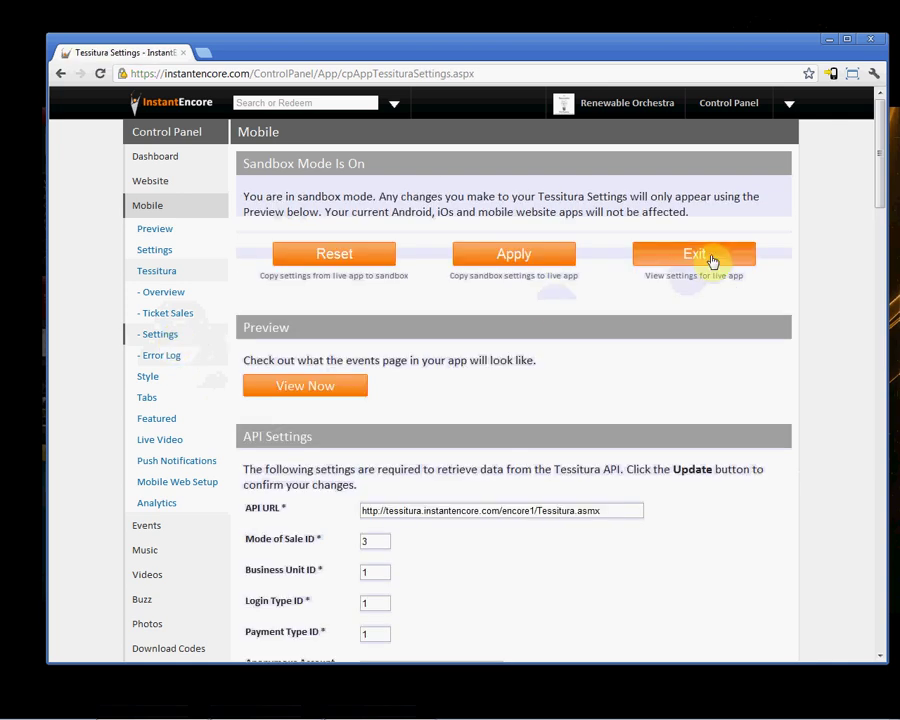
click(712, 258)
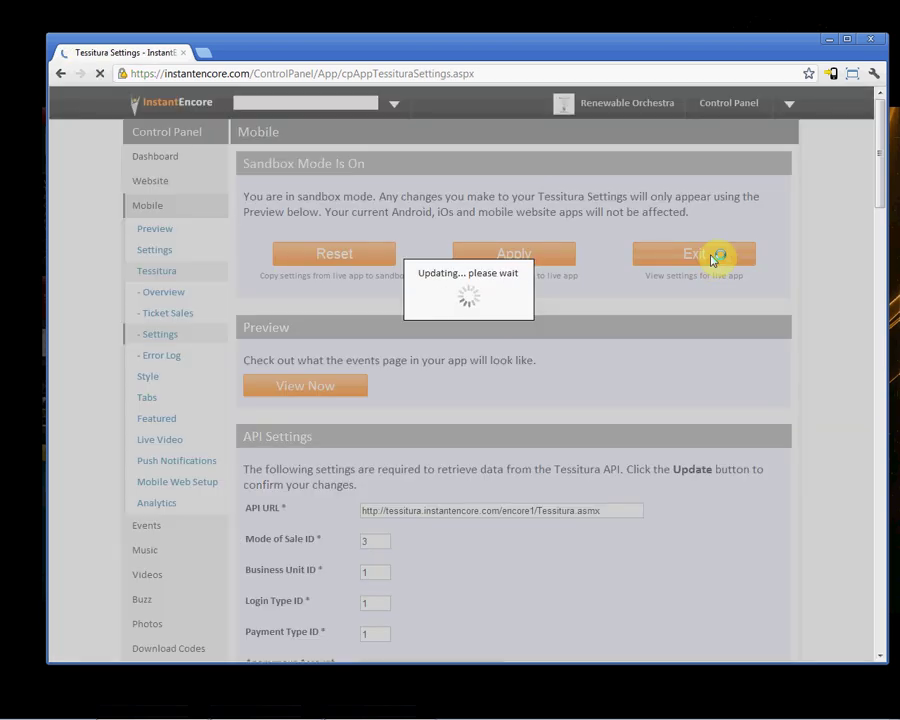